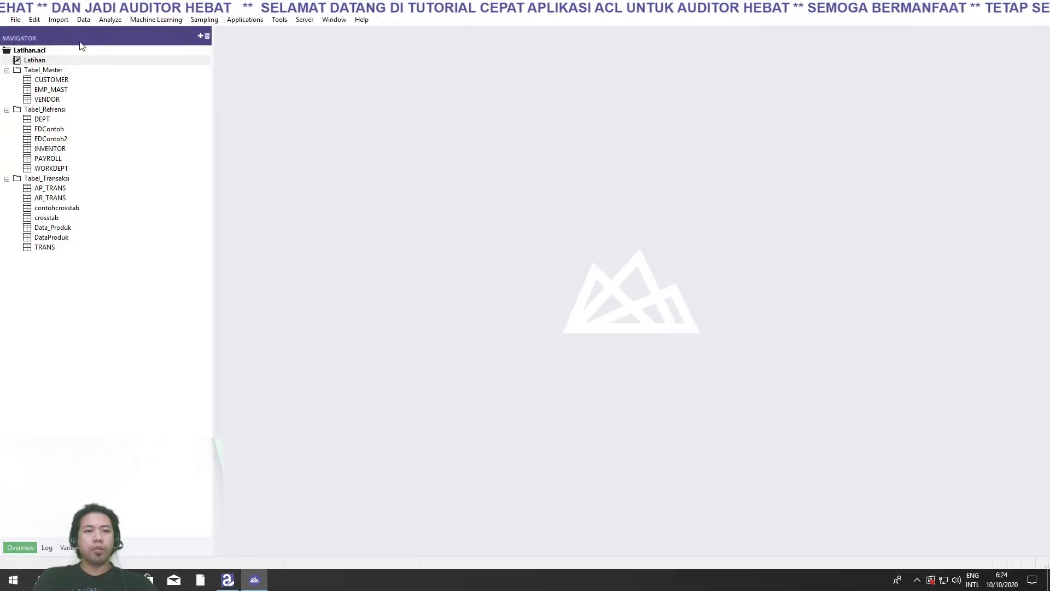
click(121, 20)
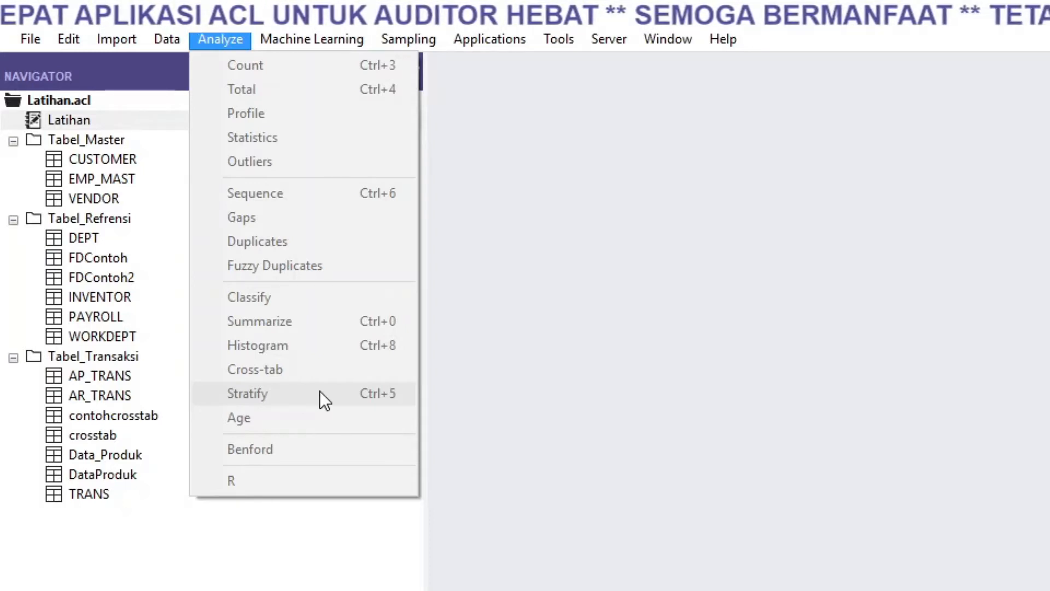
click(613, 436)
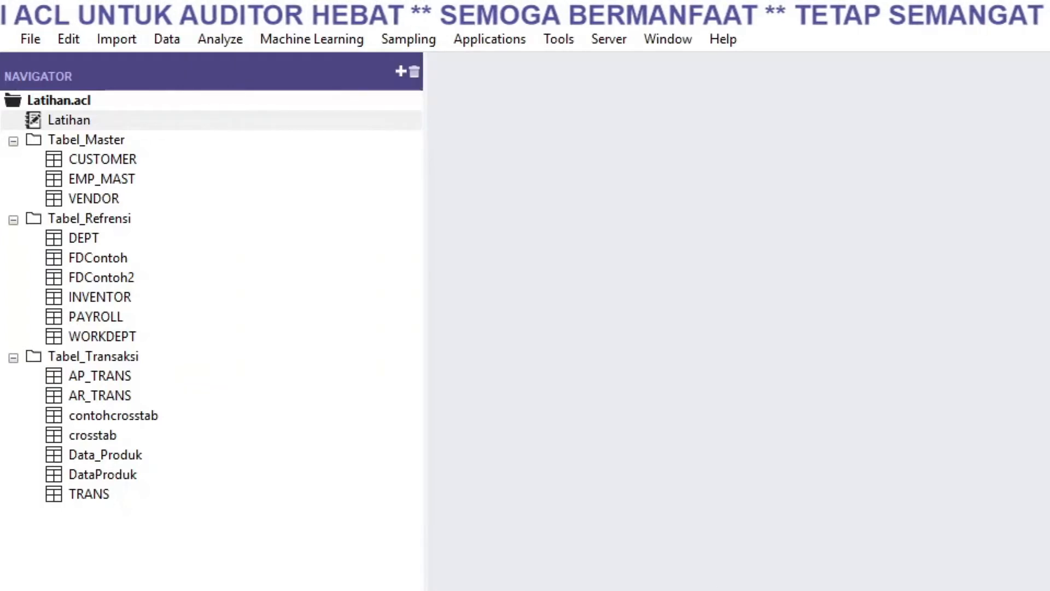
- Open the DataProduk table from the Tabel_Transaksi folder and start the Stratify analysis on it
click(100, 376)
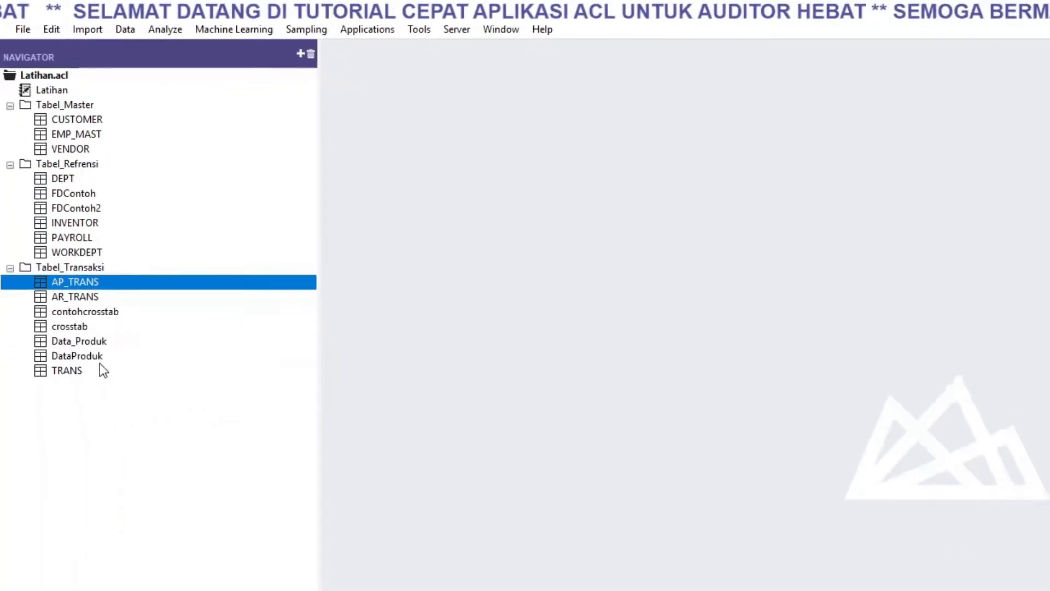
double_click(62, 239)
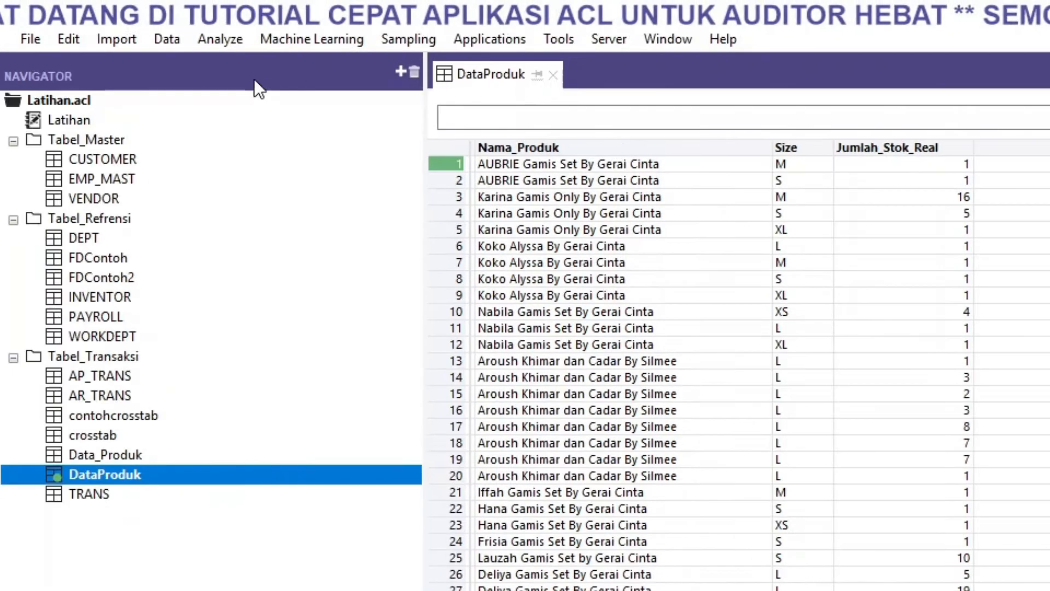
click(220, 36)
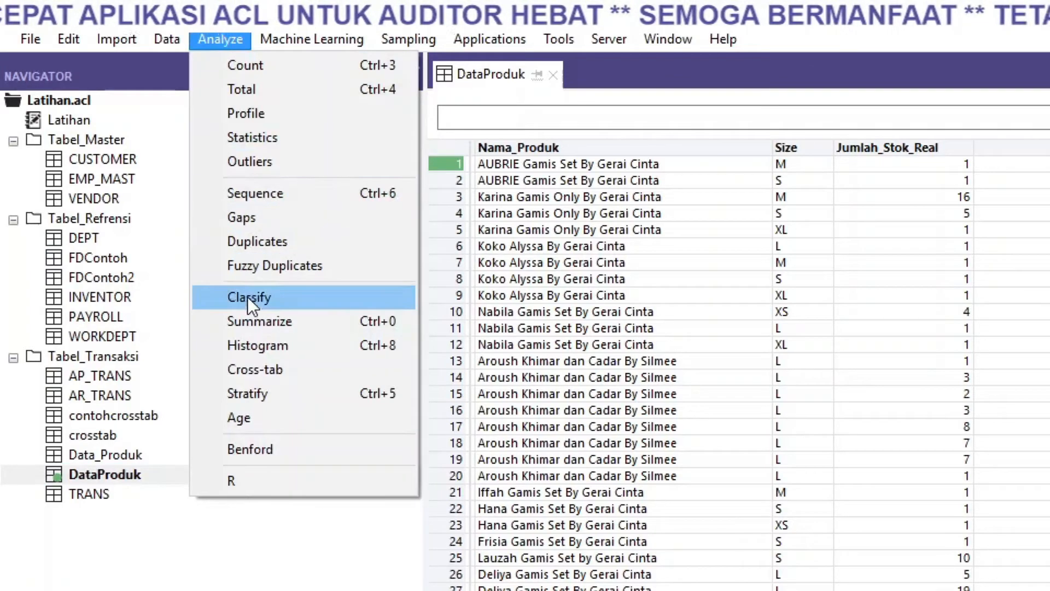
click(286, 399)
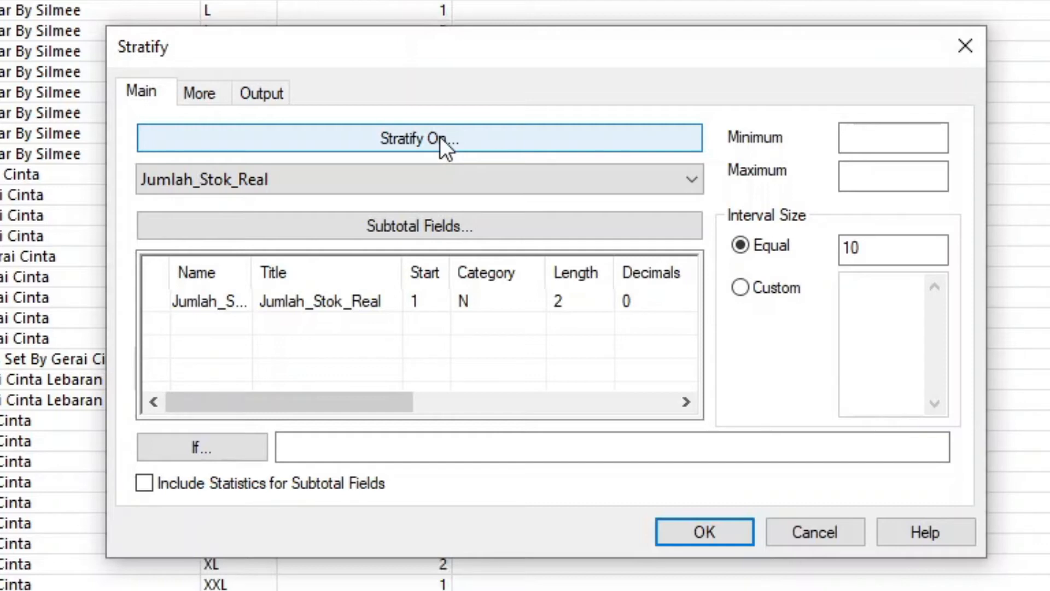
- Choose Jumlah_Stok_Real as the field to stratify on
click(406, 172)
click(406, 172)
click(406, 172)
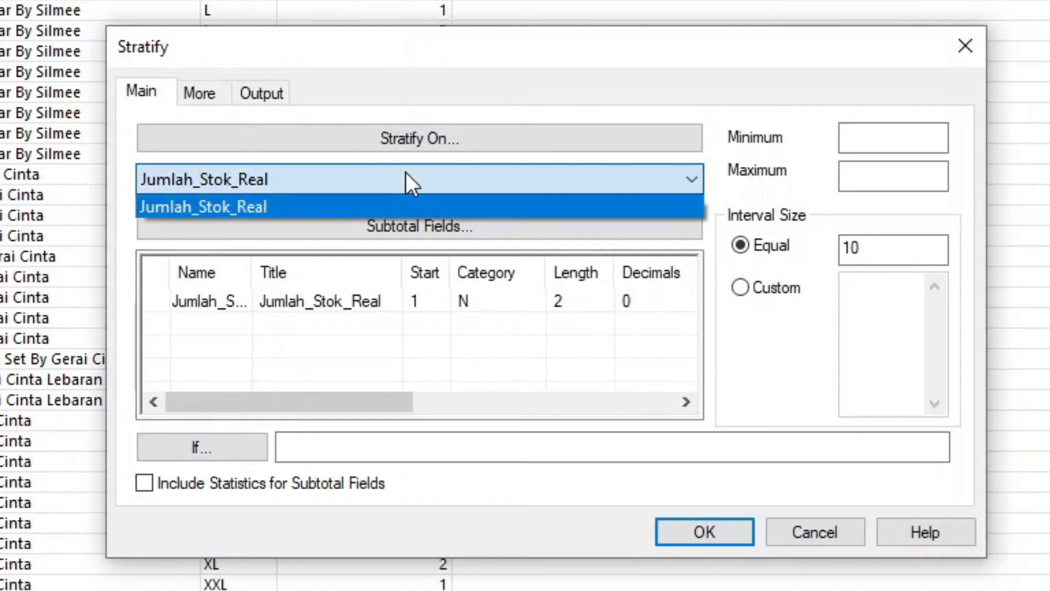
click(406, 173)
click(406, 172)
click(405, 172)
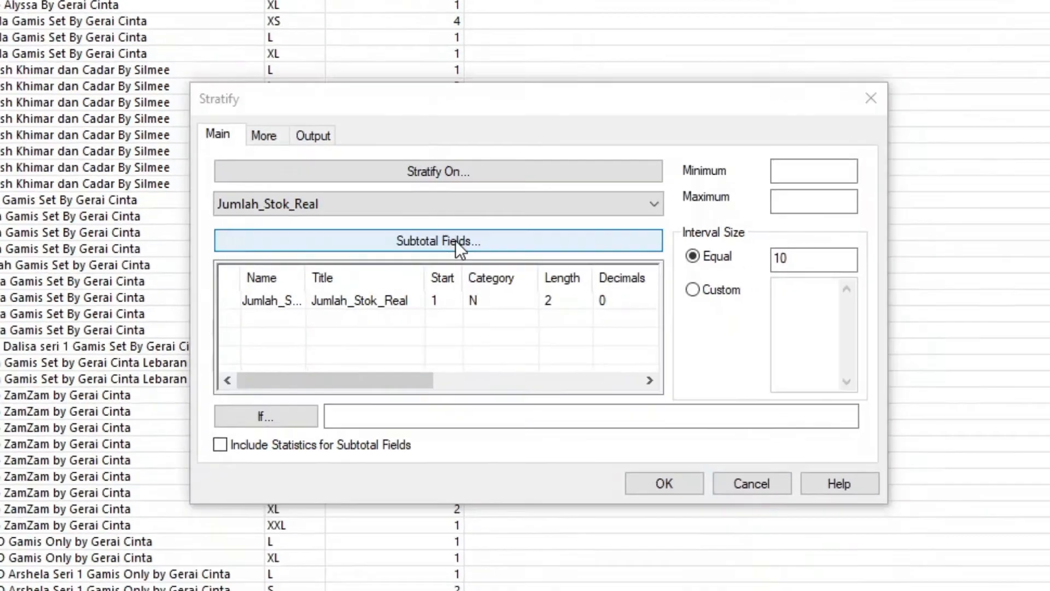
- Add Jumlah_Stok_Real as the subtotal field of the stratification
click(441, 225)
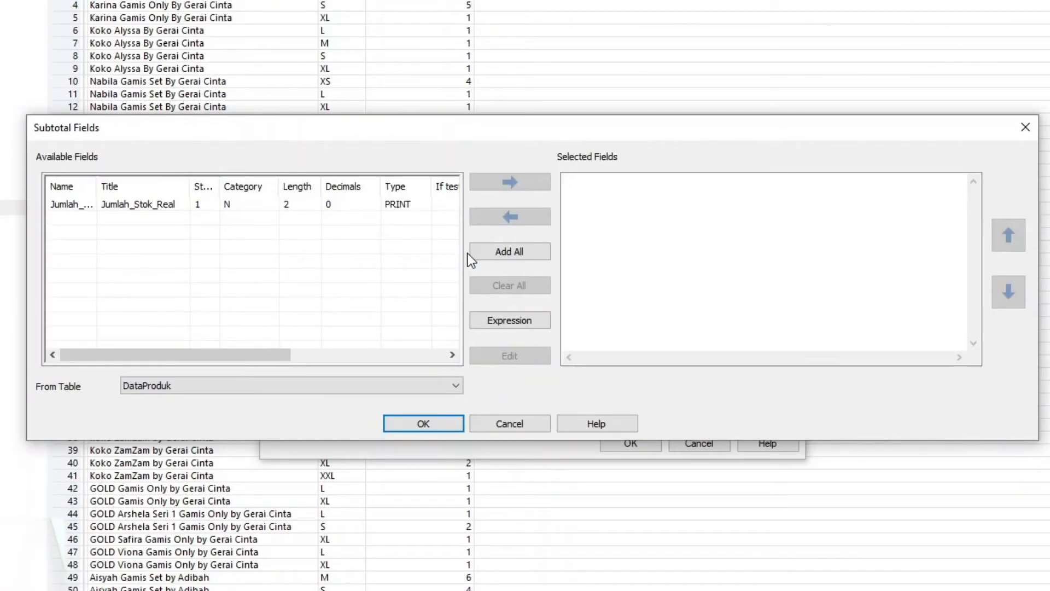
double_click(157, 202)
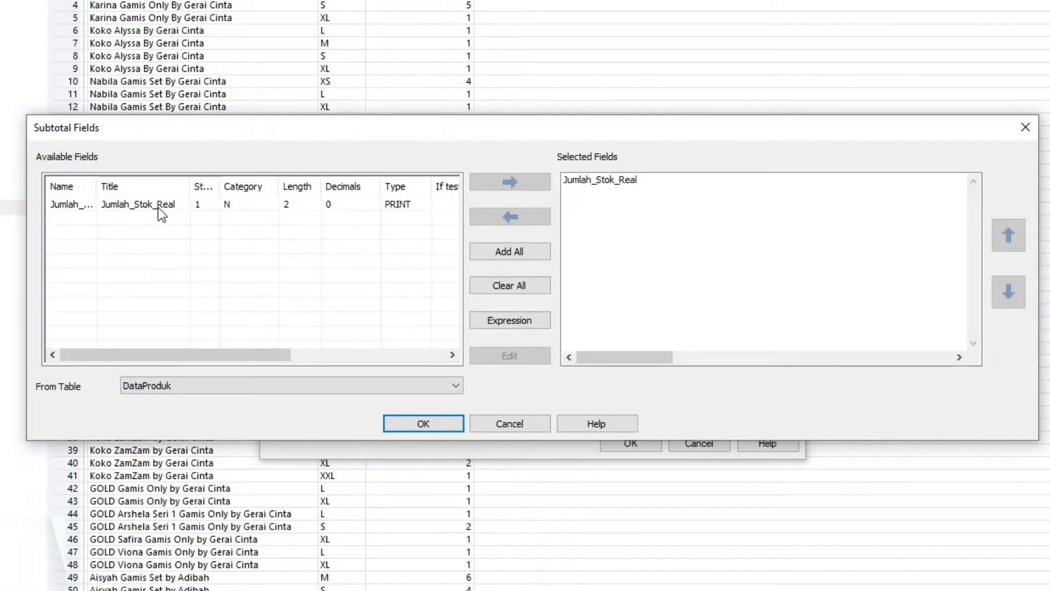
click(432, 424)
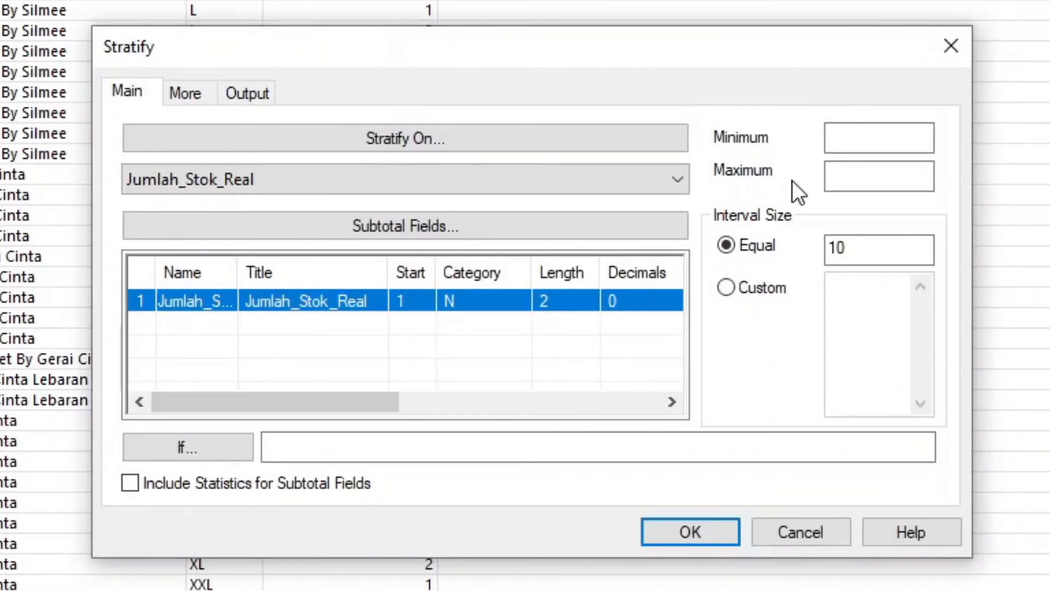
- Set the stratification minimum to 0 and maximum to 50, and run it with the output sent to the screen
click(834, 133)
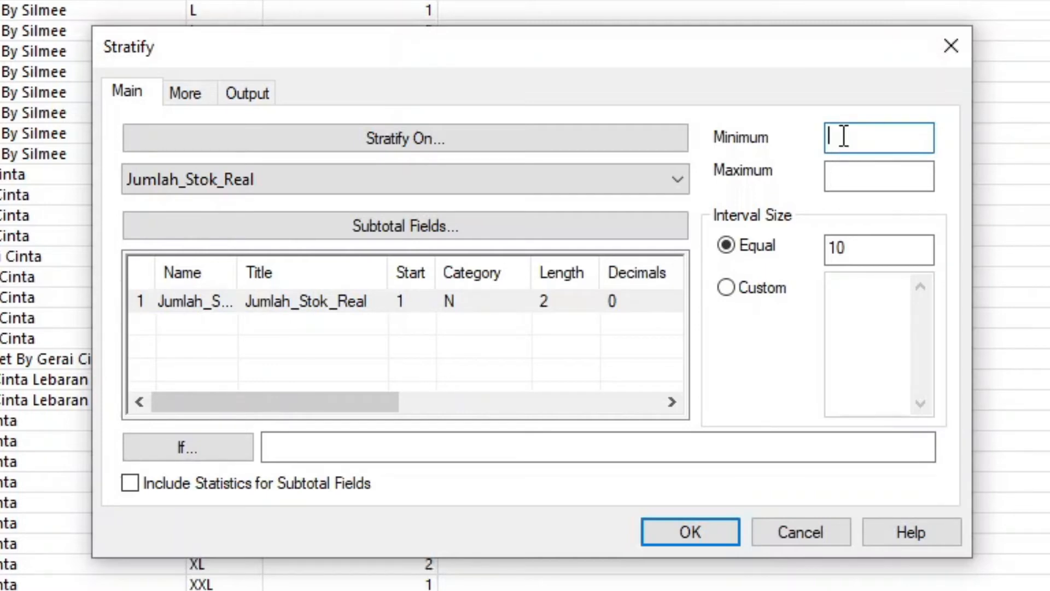
text(0)
click(856, 173)
text(1)
key(BackSpace)
text(50)
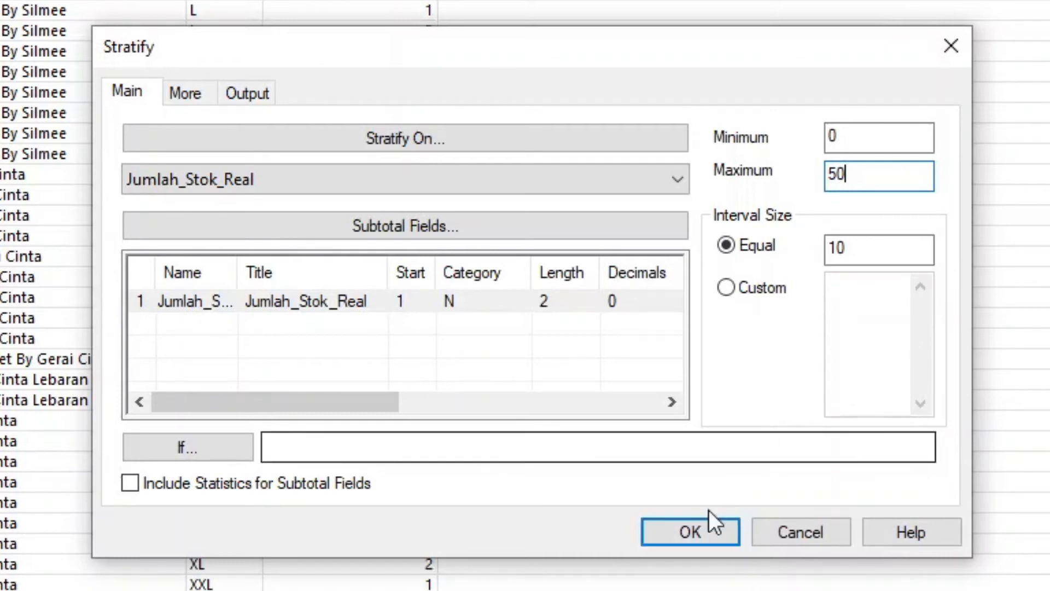
click(237, 91)
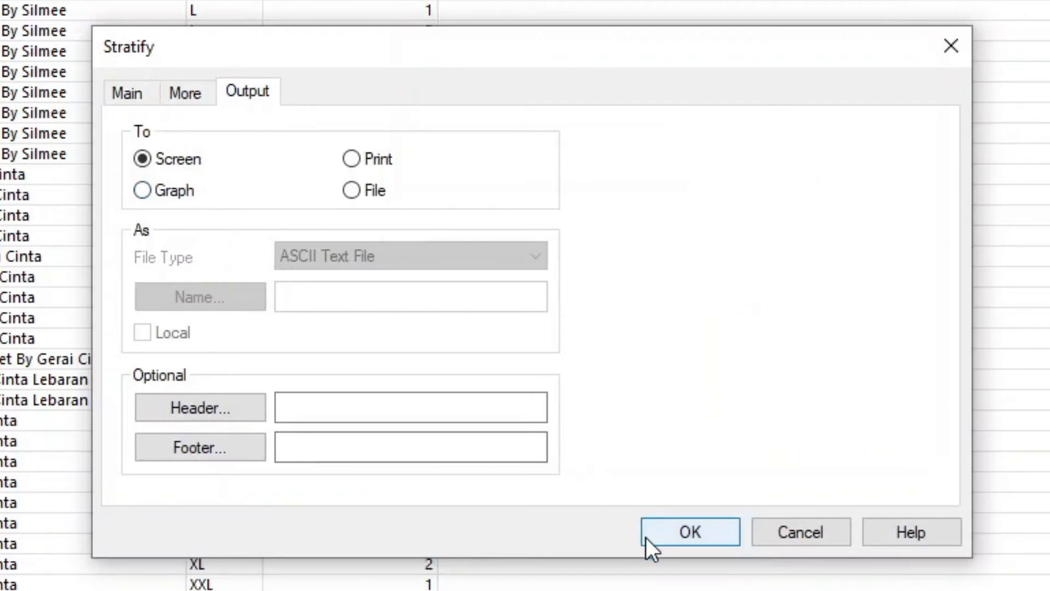
click(685, 541)
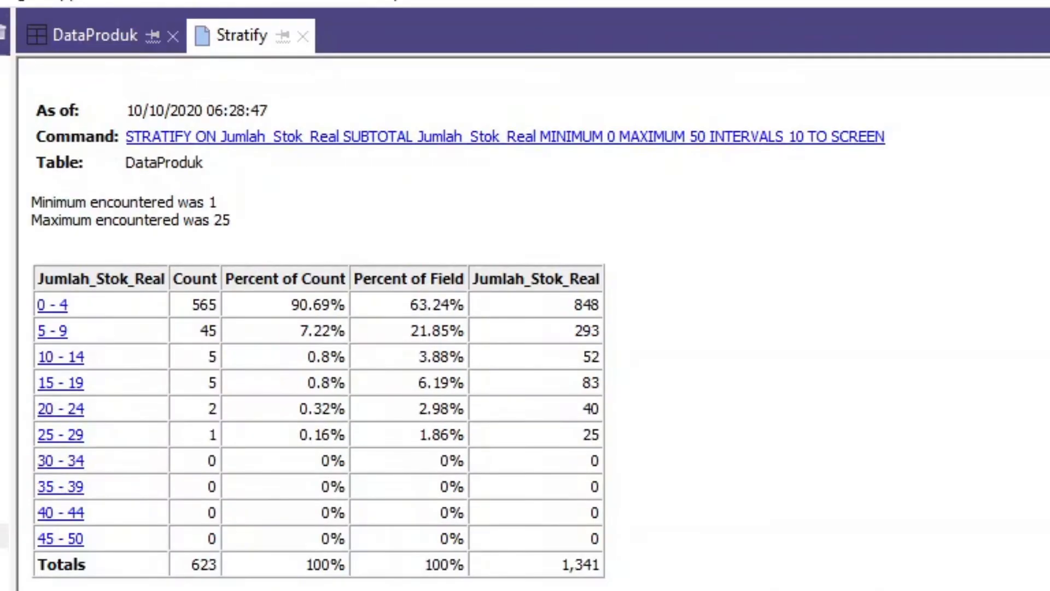
- Reopen the Stratify settings from the result's command and rerun the analysis with statistics for the subtotal fields included
click(297, 141)
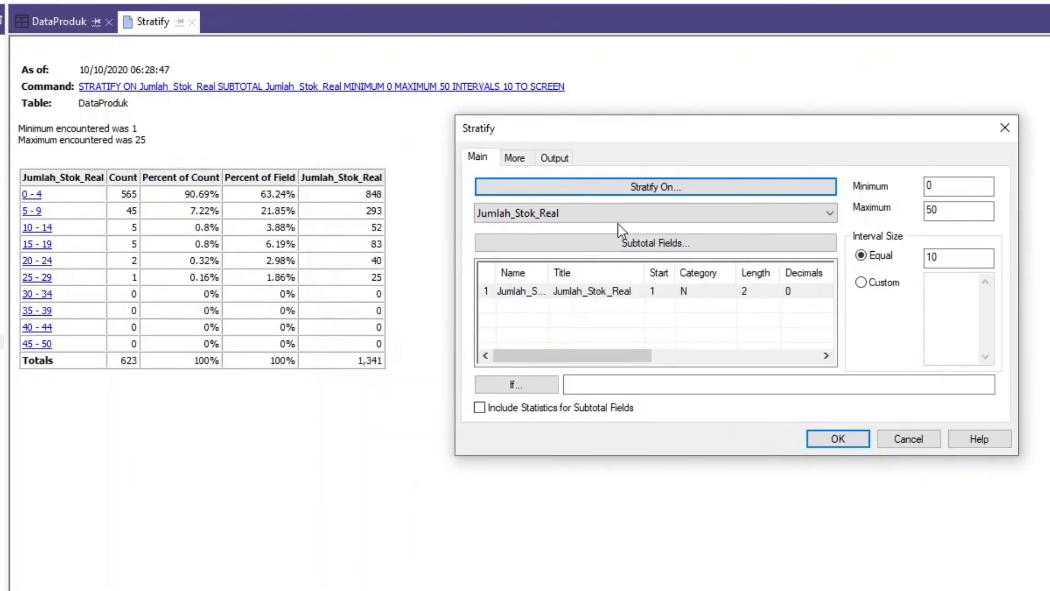
click(553, 214)
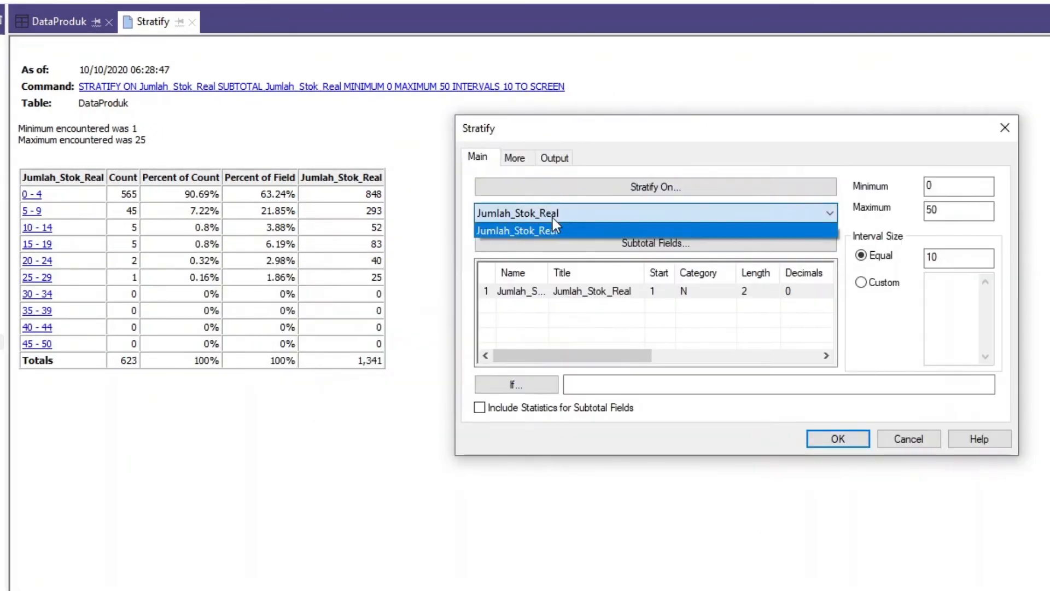
click(553, 226)
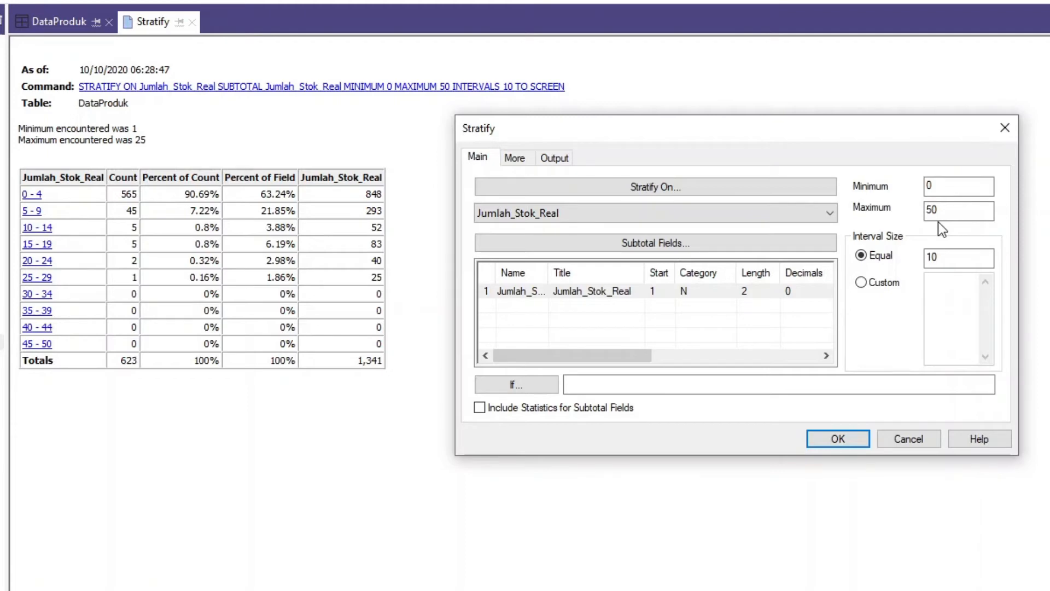
click(953, 263)
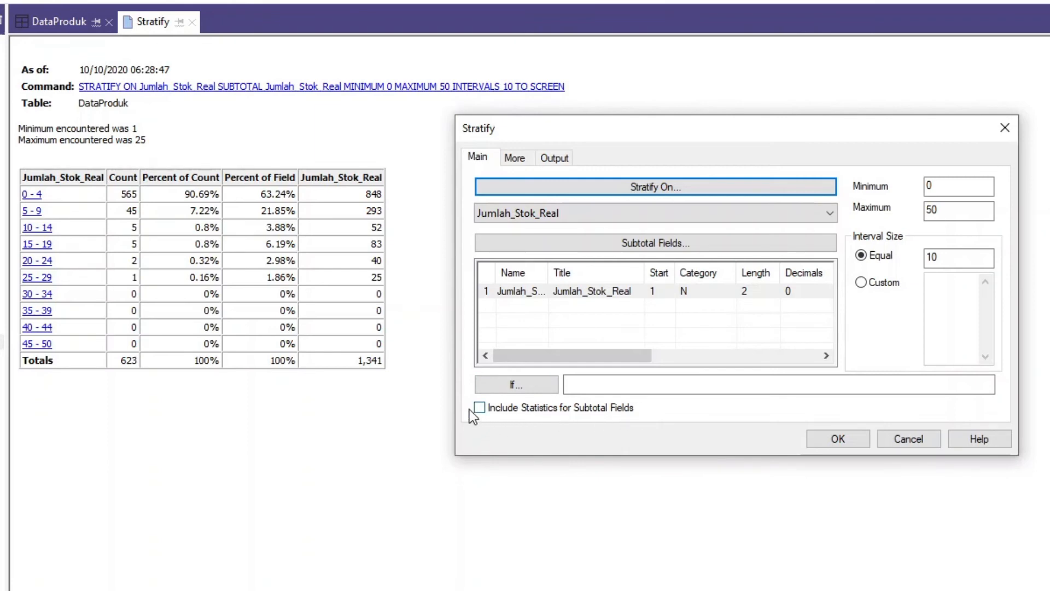
click(484, 407)
click(838, 441)
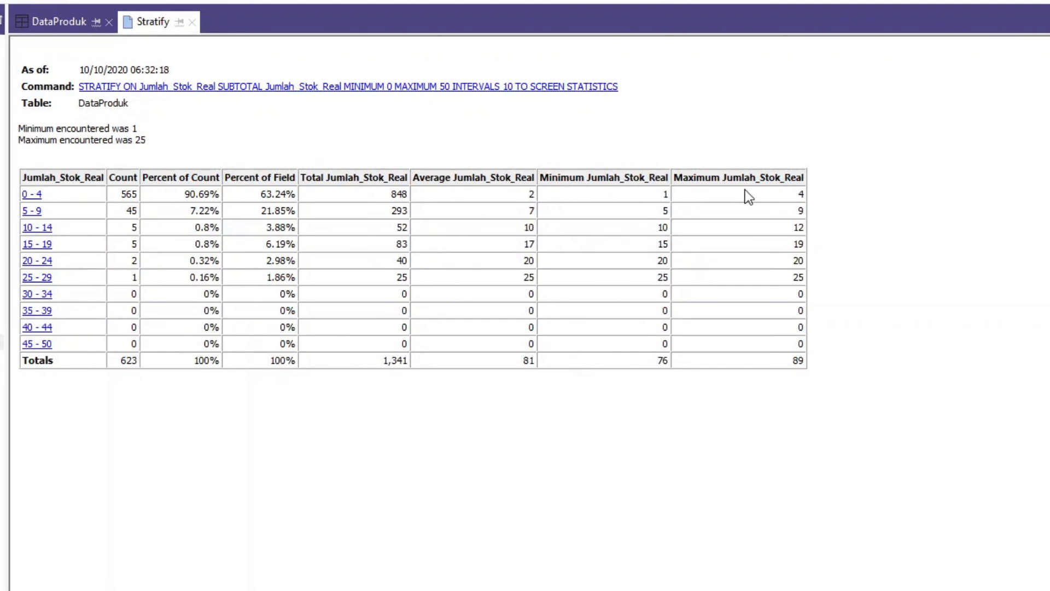
- Rerun the stratification from its result with statistics for the subtotal fields excluded, leaving the settings closed
click(413, 86)
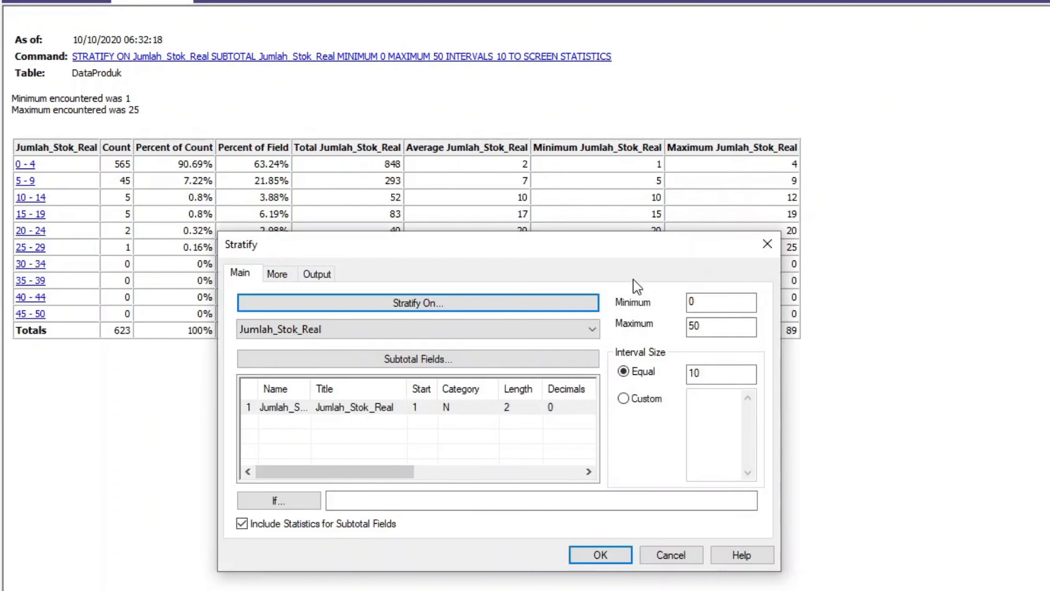
click(243, 524)
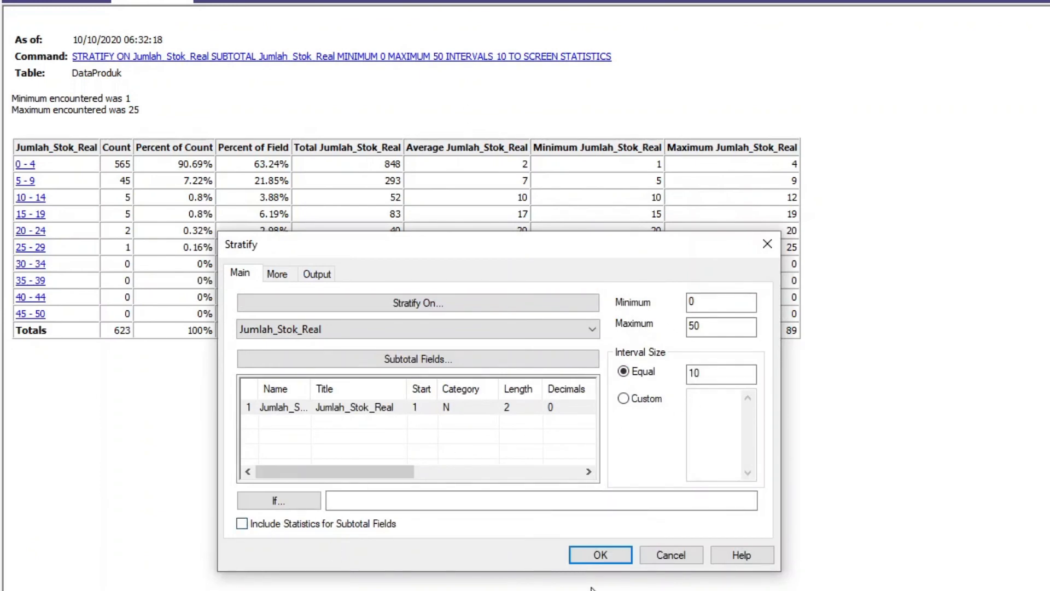
click(600, 555)
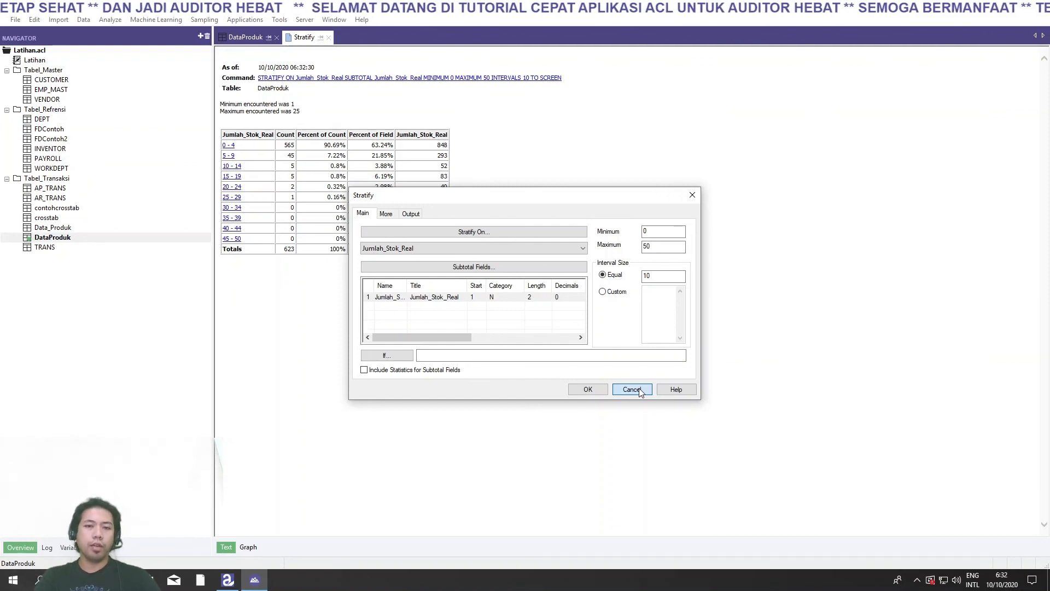
click(632, 390)
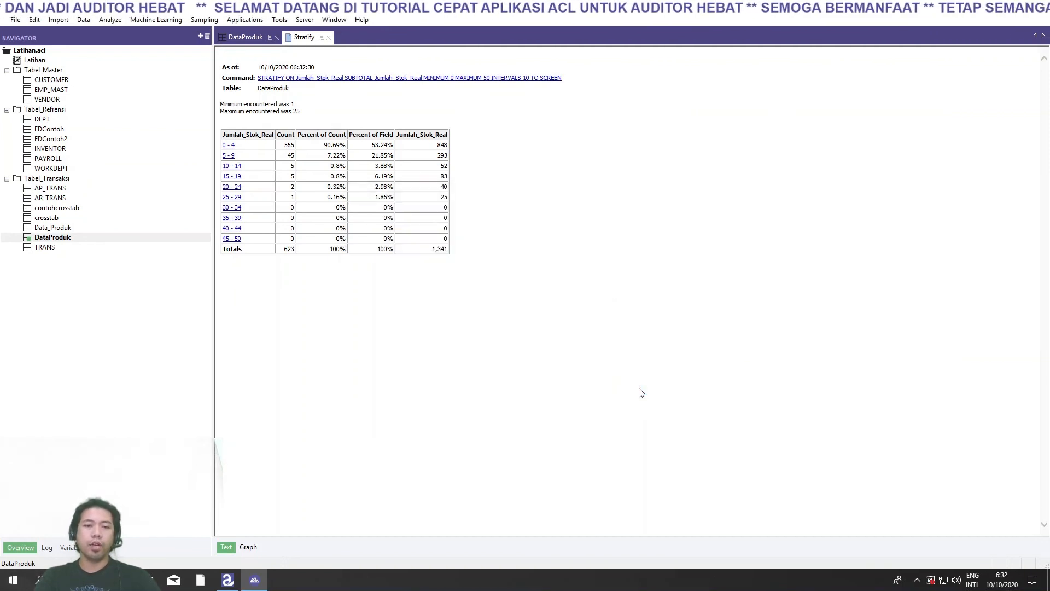